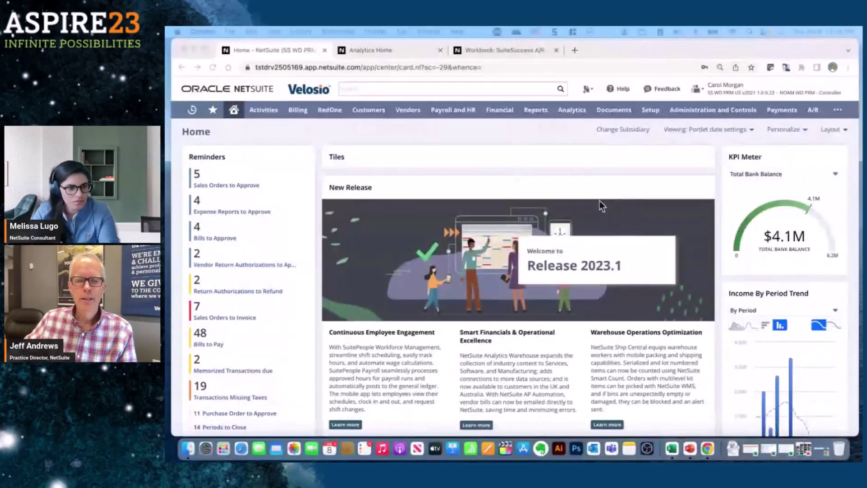
# - From Analytics, go to the Datasets list and begin a New Dataset listing all 323 record types
pyautogui.click(582, 122)
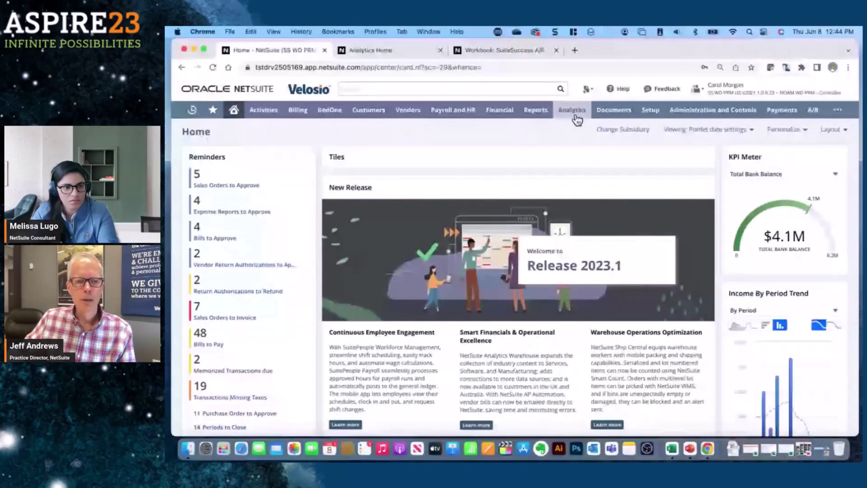
pyautogui.click(402, 49)
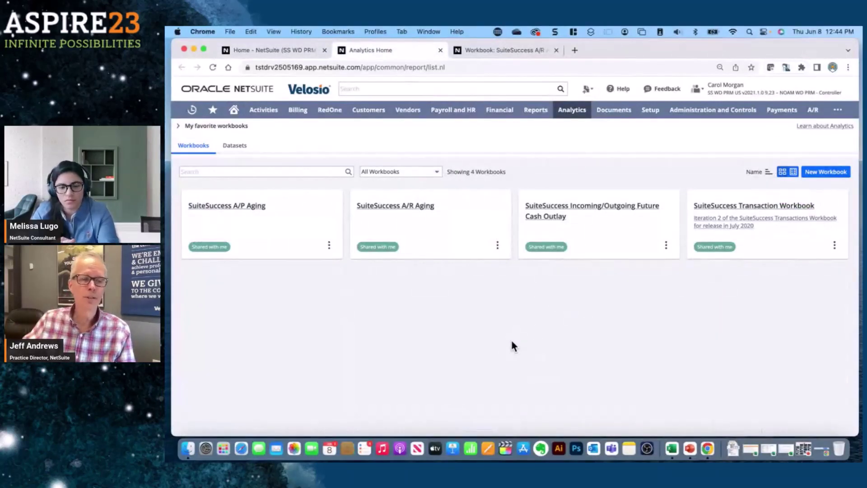
pyautogui.click(242, 149)
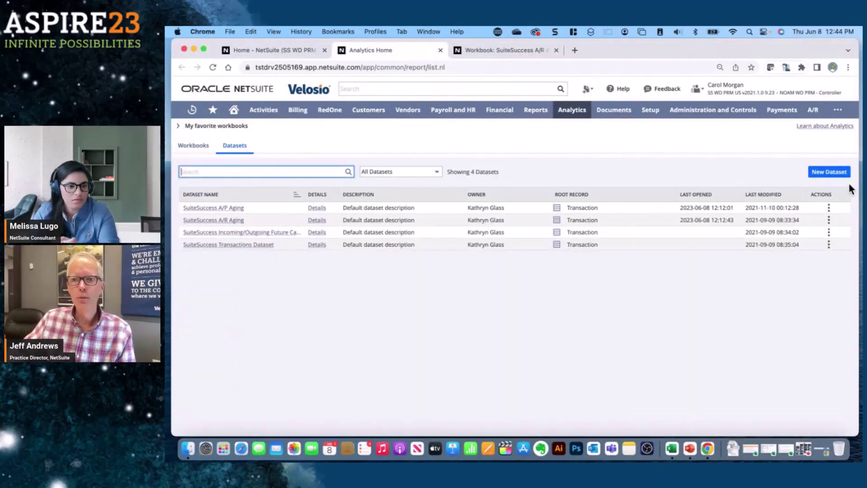
pyautogui.click(830, 171)
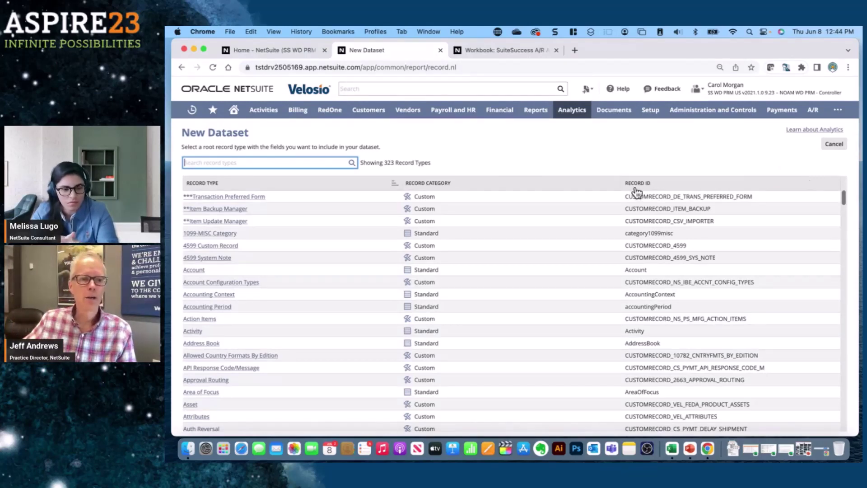
# - Search record types for 'cust' and base the new dataset on Customer
pyautogui.write('cust')
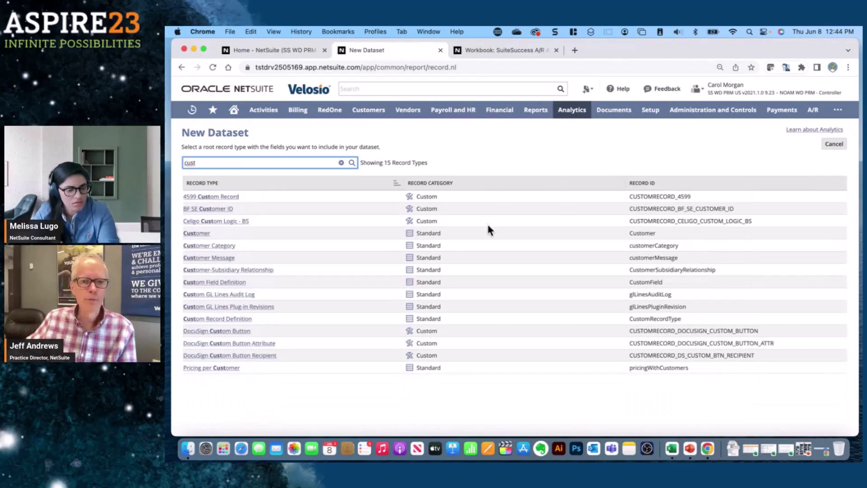
pyautogui.click(201, 233)
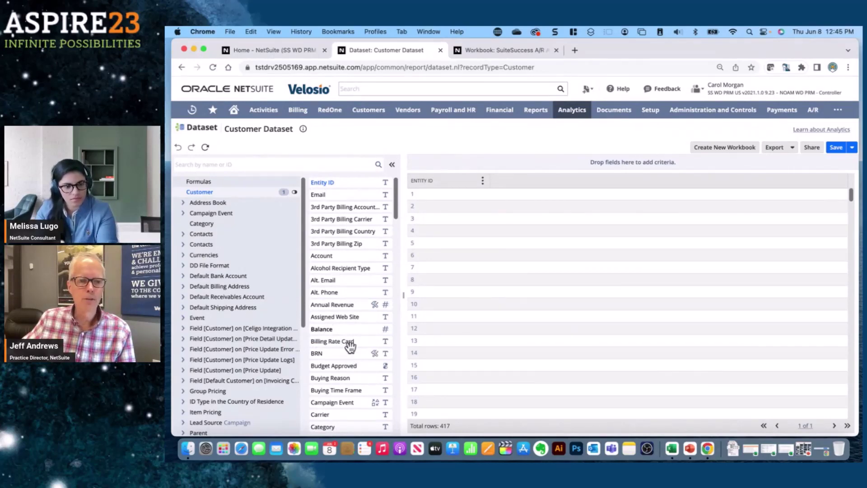
# - Add Balance, Category and Company Name (first) columns to the Customer dataset, then head back to Analytics
pyautogui.moveTo(326, 330); pyautogui.dragTo(547, 189)
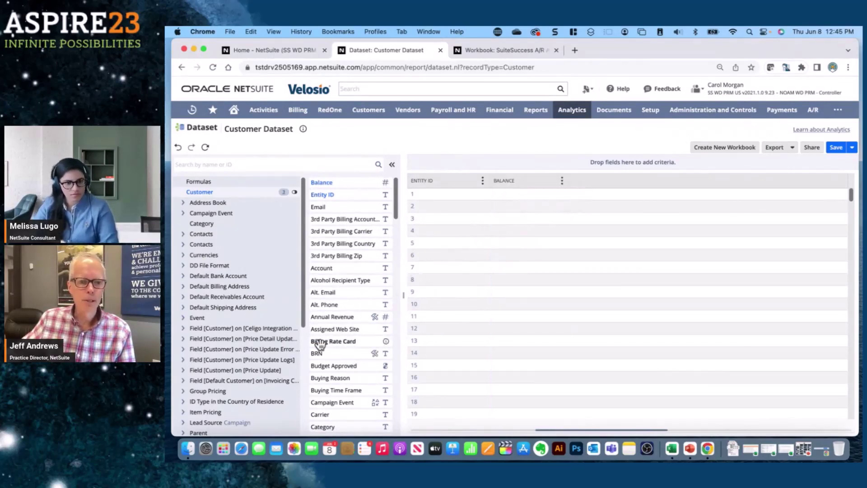
pyautogui.scroll(-3, 325, 342)
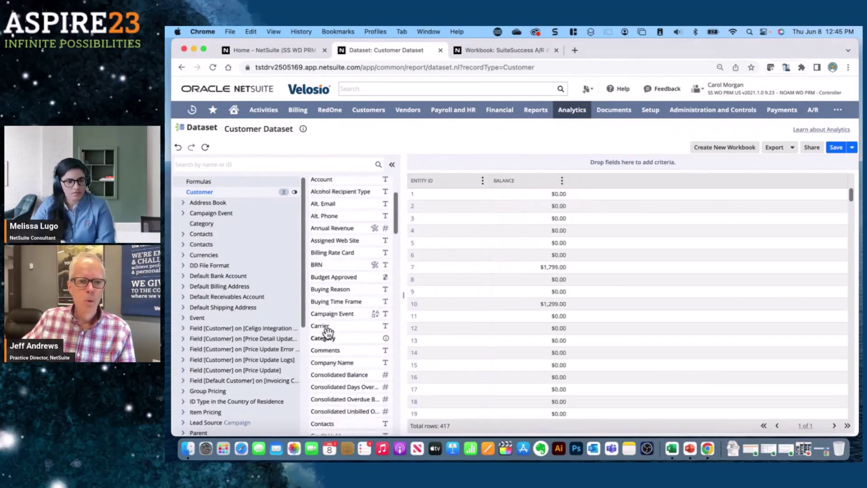
pyautogui.moveTo(324, 337); pyautogui.dragTo(581, 185)
pyautogui.scroll(-3, 353, 325)
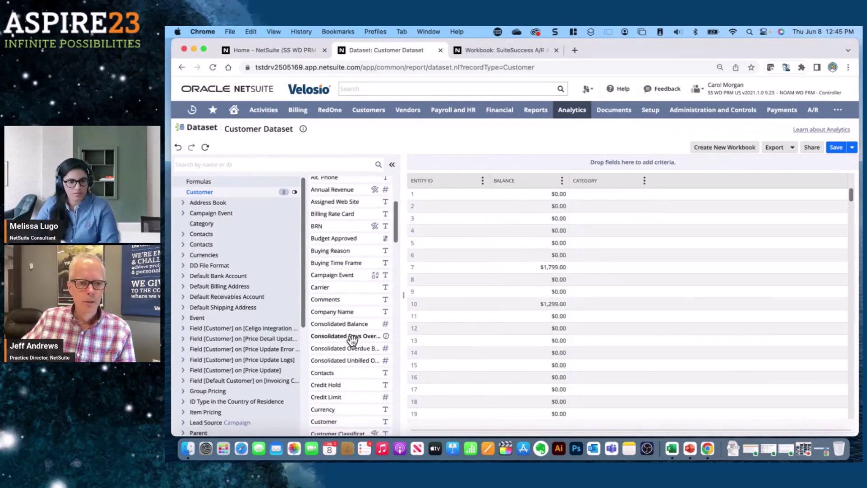
pyautogui.moveTo(340, 295); pyautogui.dragTo(434, 186)
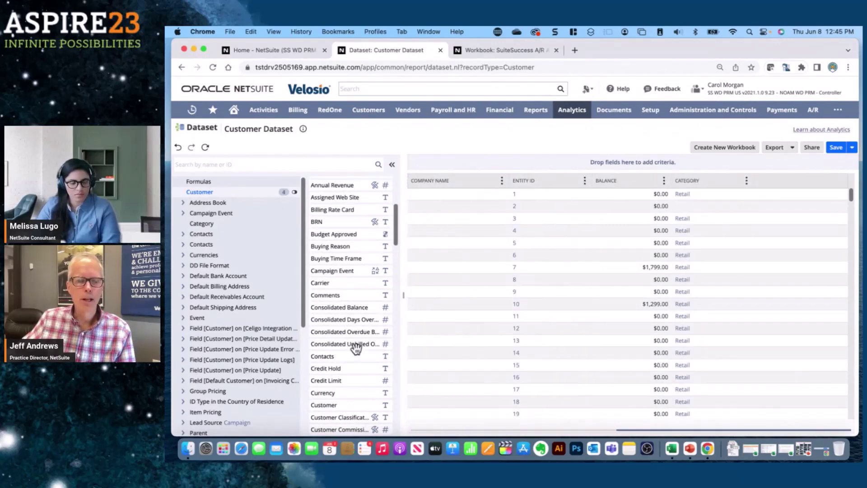
pyautogui.scroll(-2, 356, 348)
pyautogui.scroll(-1, 356, 347)
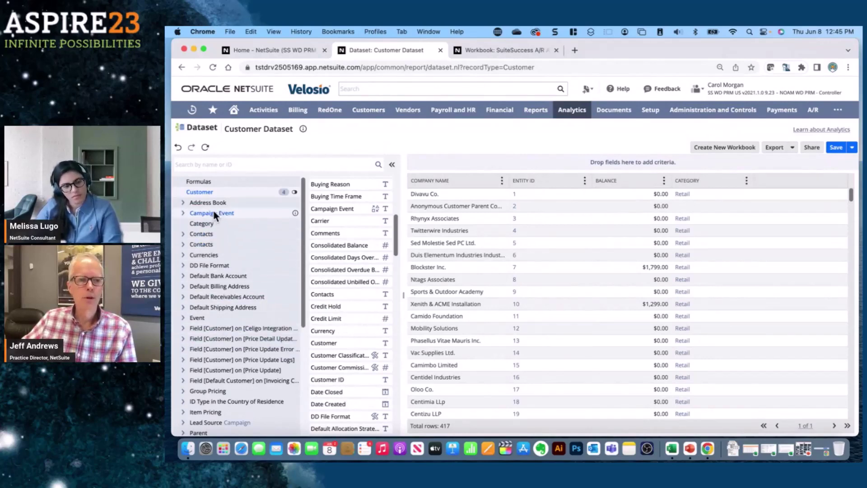
pyautogui.scroll(-5, 216, 271)
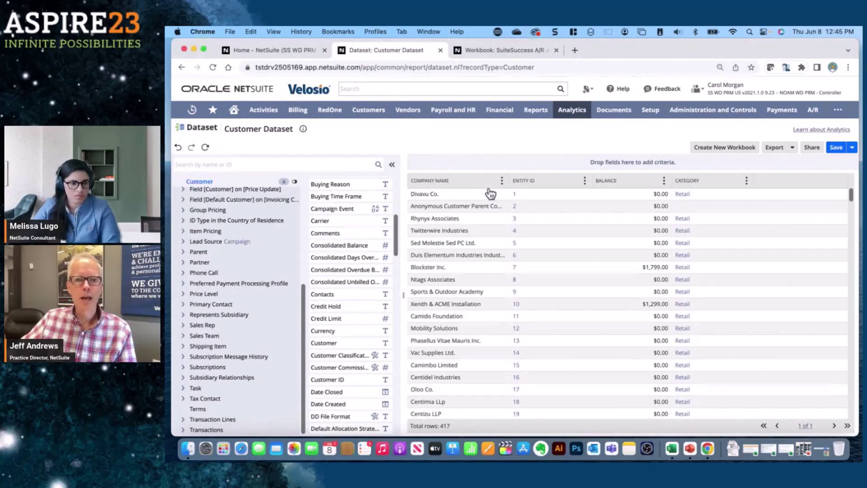
pyautogui.click(572, 110)
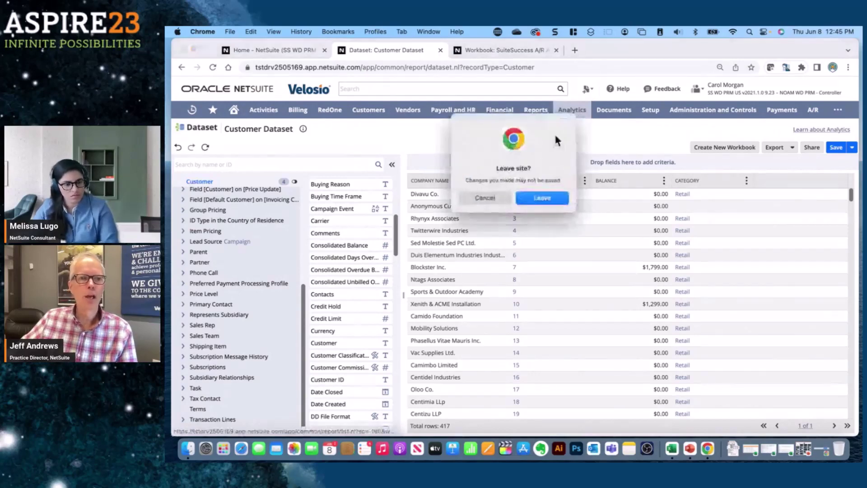
# - Discard the unsaved dataset and open the SuiteSuccess A/R Aging workbook from the Workbooks list
pyautogui.click(549, 200)
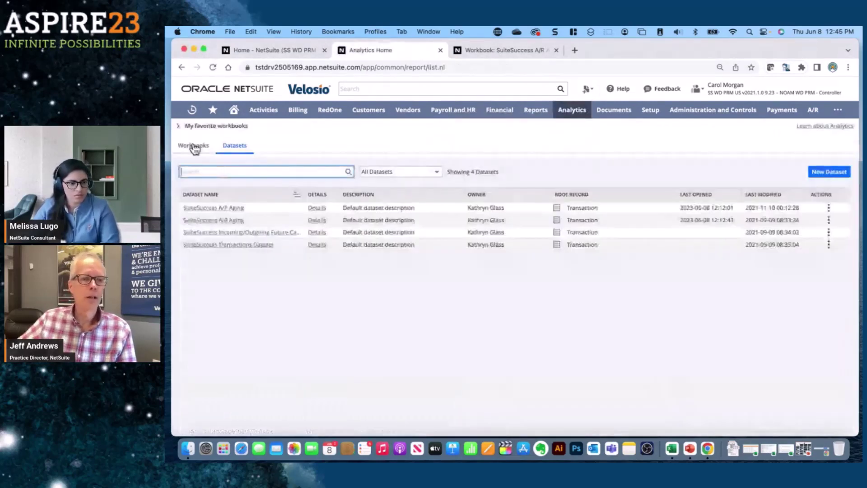
pyautogui.click(193, 146)
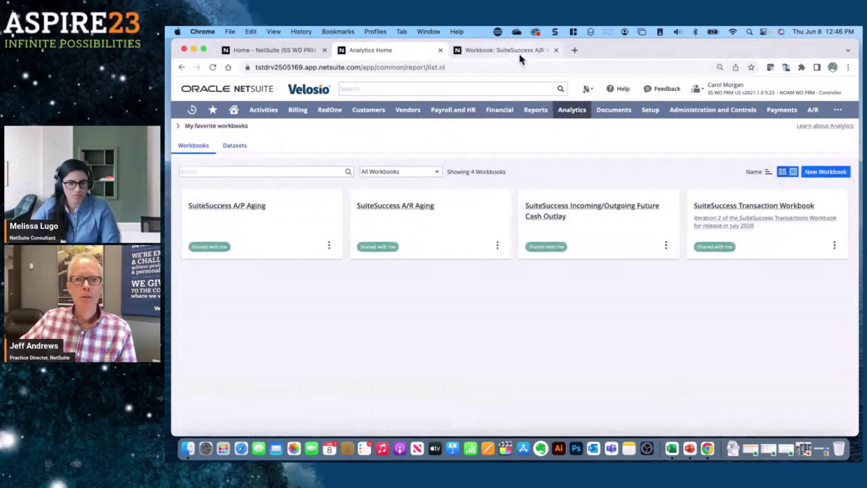
pyautogui.click(457, 226)
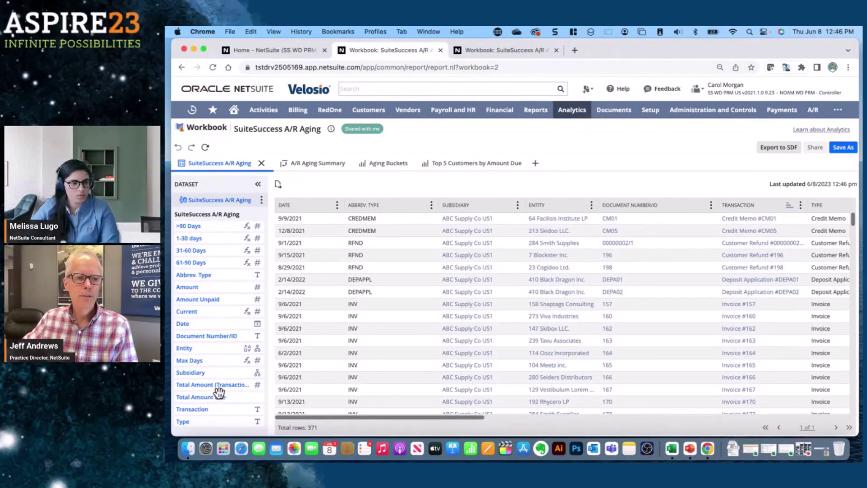
# - Add Total Amount Due to the A/R Aging table and display the Top 5 Customers by Amount Due chart
pyautogui.moveTo(220, 395); pyautogui.dragTo(258, 335)
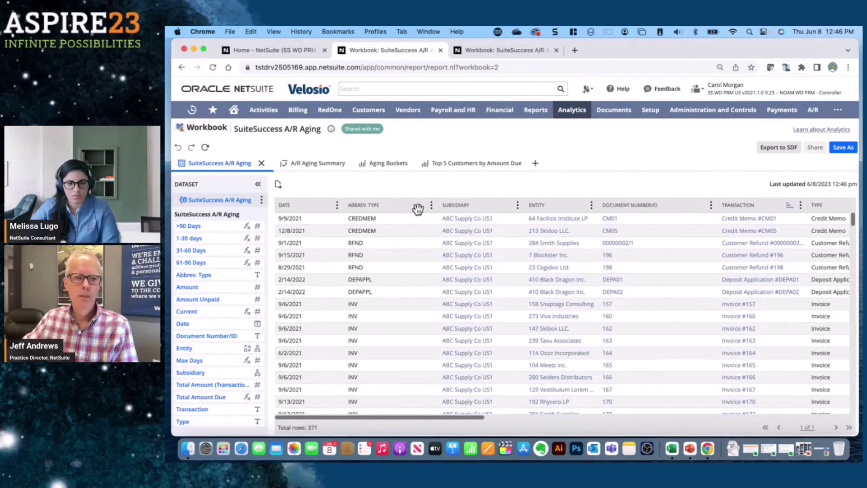
pyautogui.click(337, 207)
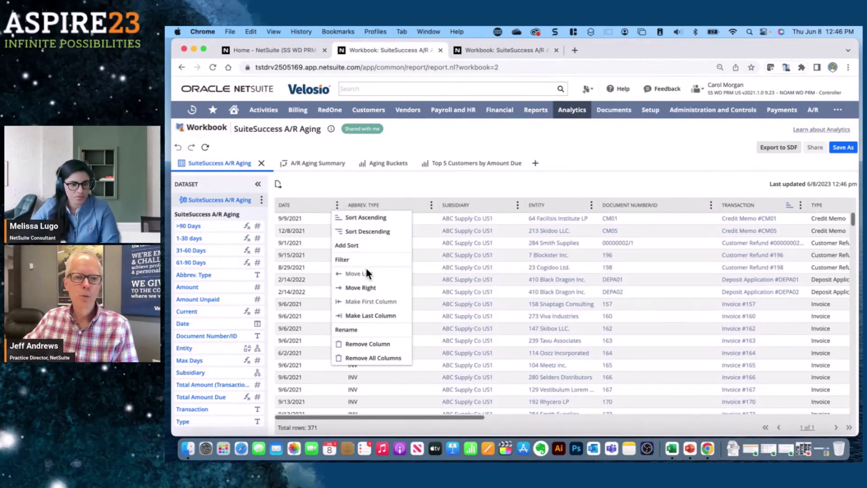
pyautogui.click(469, 186)
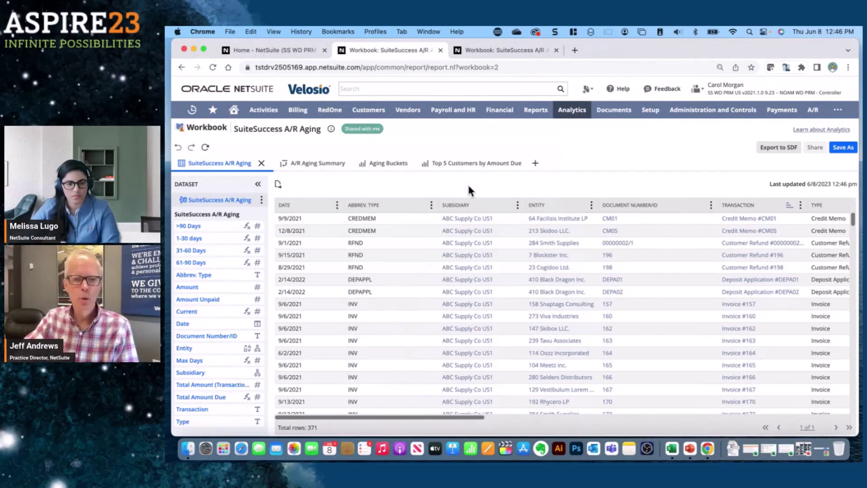
pyautogui.click(535, 163)
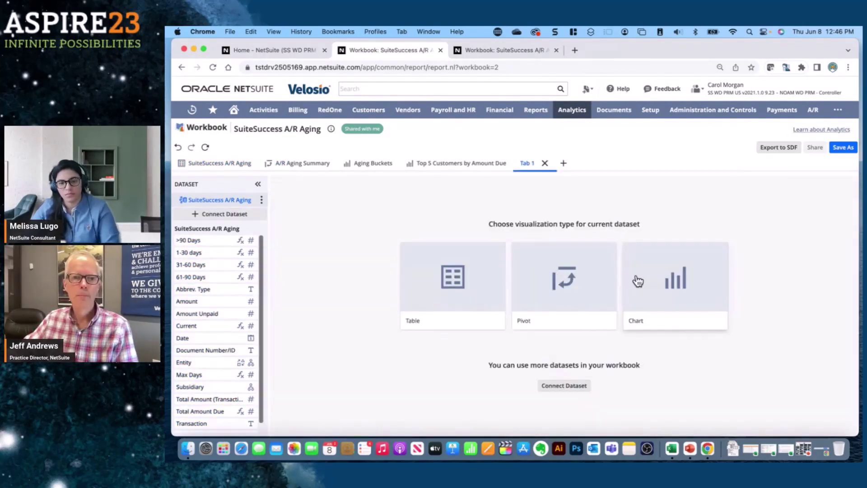
pyautogui.click(523, 50)
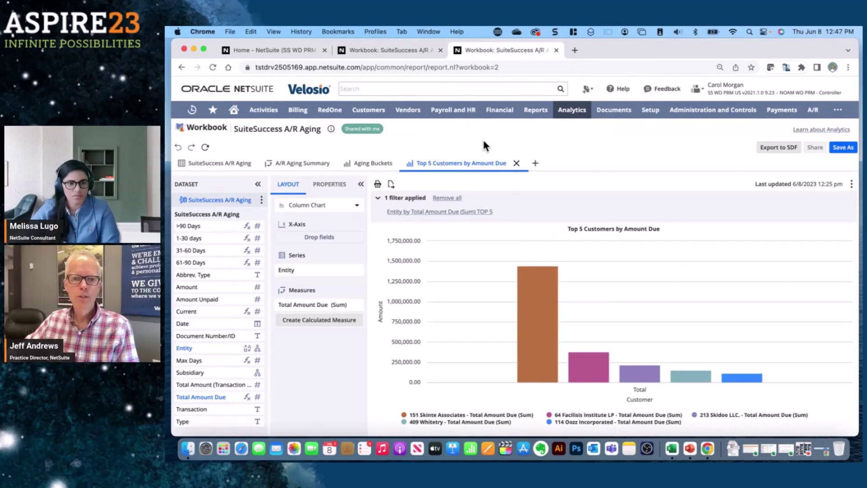
# - Return to the Home dashboard showing reminders, the $4.1M bank-balance meter and KPI tiles
pyautogui.moveTo(583, 368)
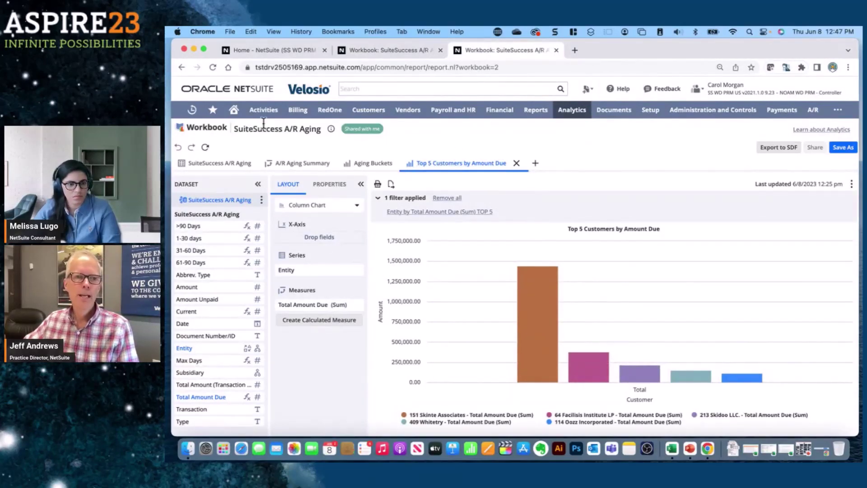
pyautogui.click(234, 110)
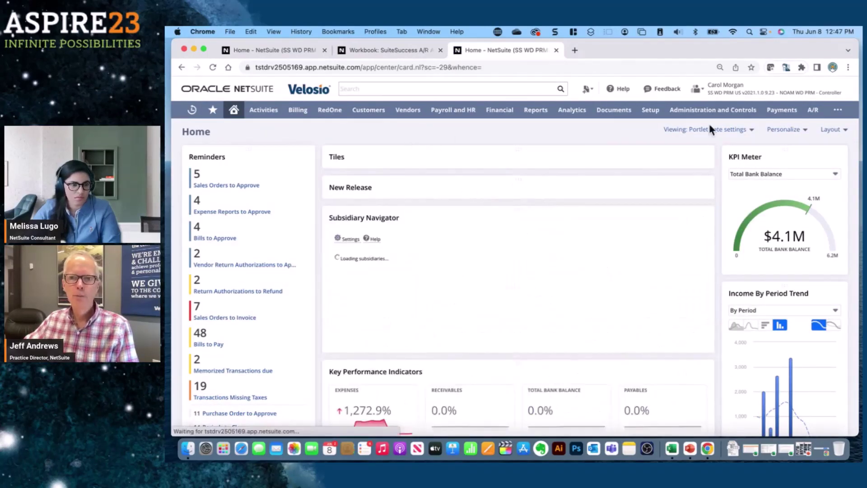
# - Through Personalize, place a new Analytics portlet below Tiles and start its setup
pyautogui.click(800, 130)
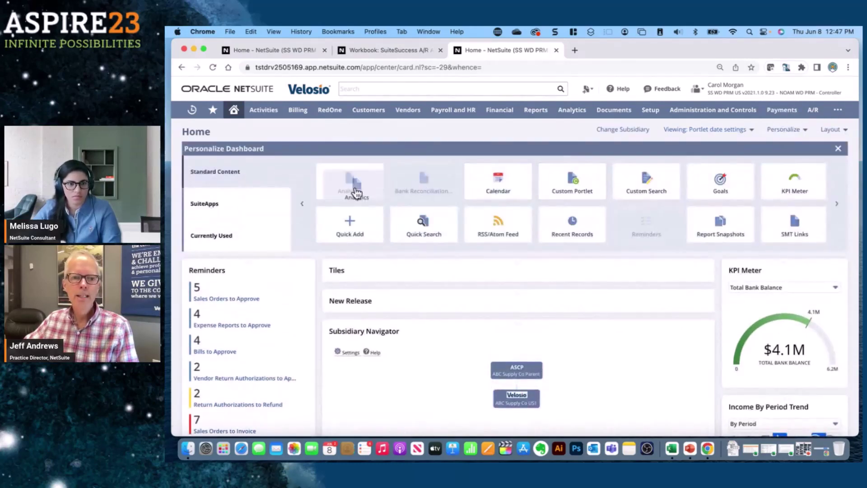
pyautogui.moveTo(357, 193); pyautogui.dragTo(435, 296)
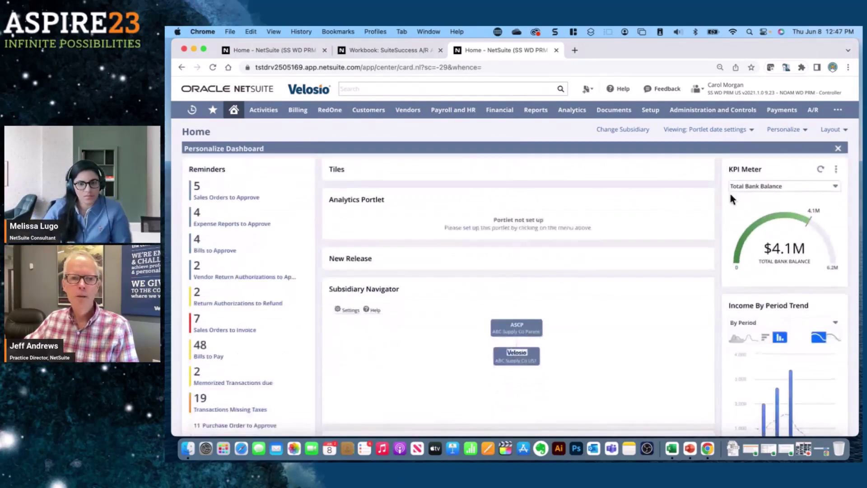
pyautogui.click(704, 188)
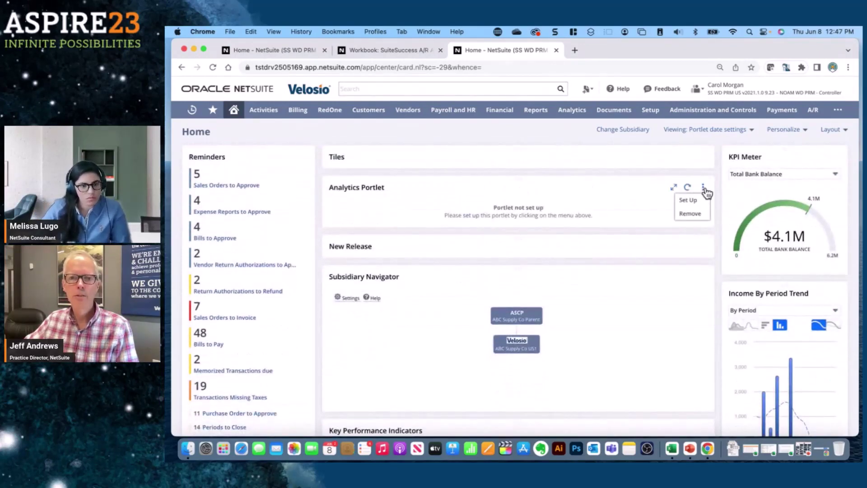
pyautogui.click(688, 200)
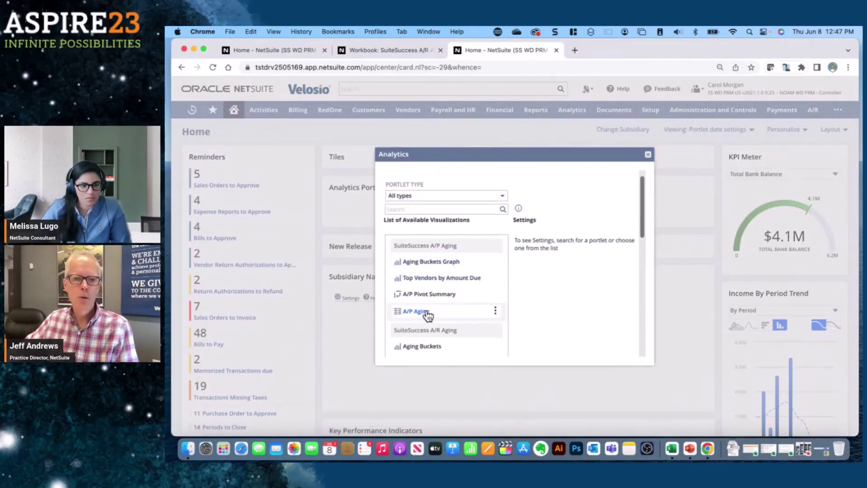
# - Set the portlet to the Top 5 Customers by Amount Due chart and save it
pyautogui.scroll(-2, 426, 294)
pyautogui.scroll(-1, 425, 294)
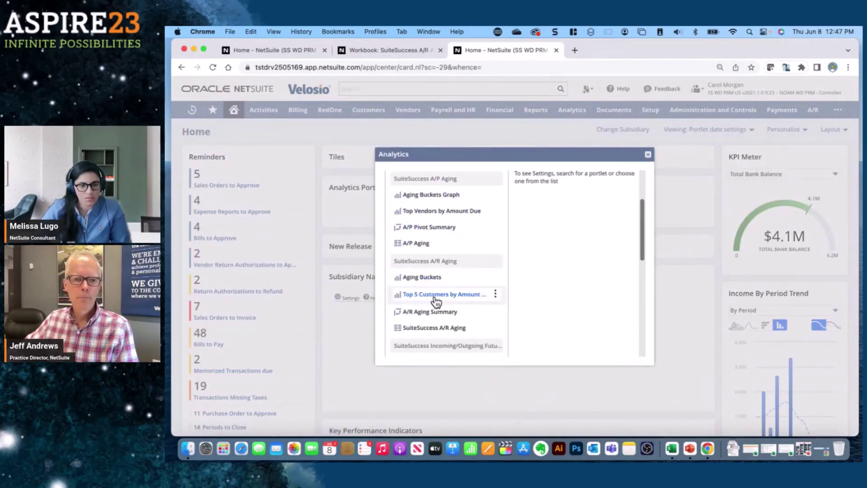
pyautogui.click(433, 295)
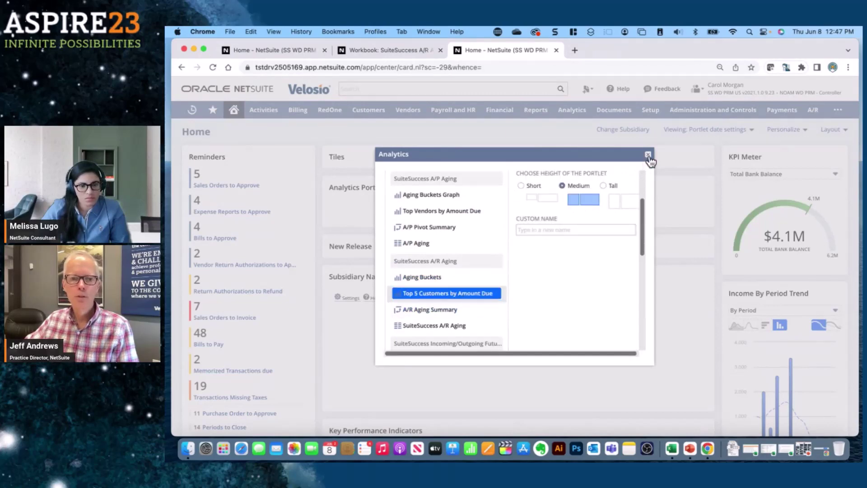
pyautogui.scroll(-5, 563, 257)
pyautogui.scroll(10, 572, 273)
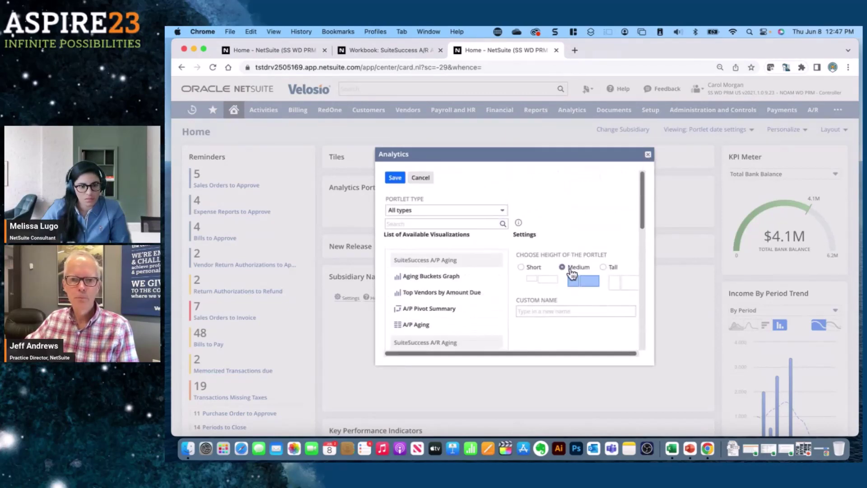
pyautogui.click(395, 177)
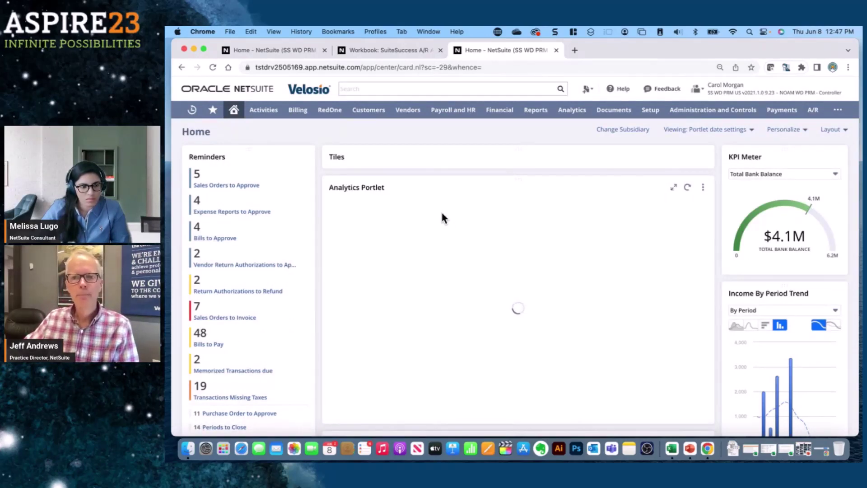
pyautogui.scroll(-5, 442, 217)
pyautogui.scroll(-5, 442, 213)
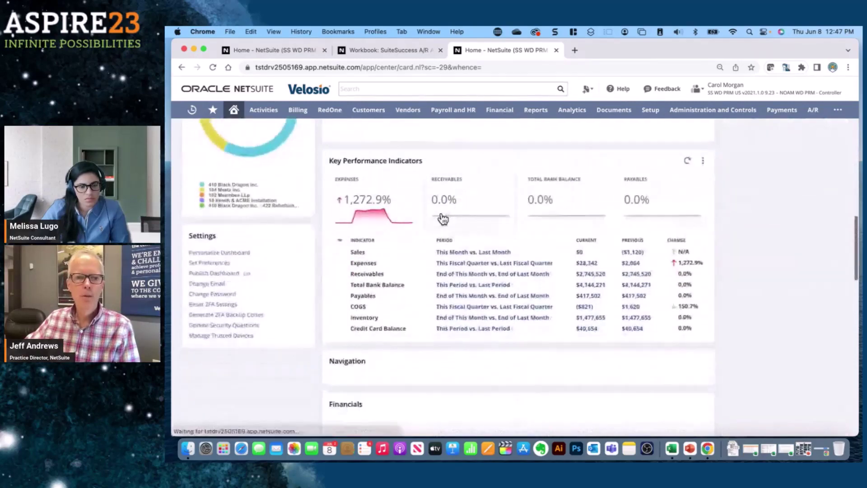
pyautogui.scroll(-5, 443, 219)
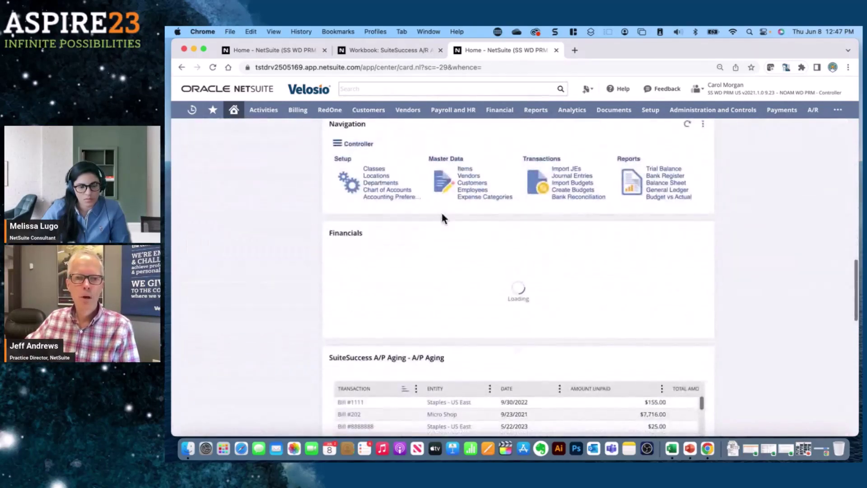
pyautogui.scroll(15, 442, 213)
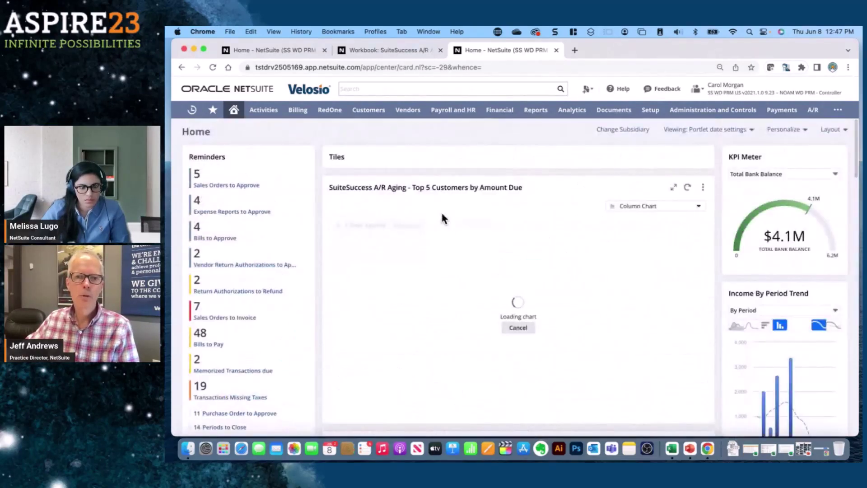